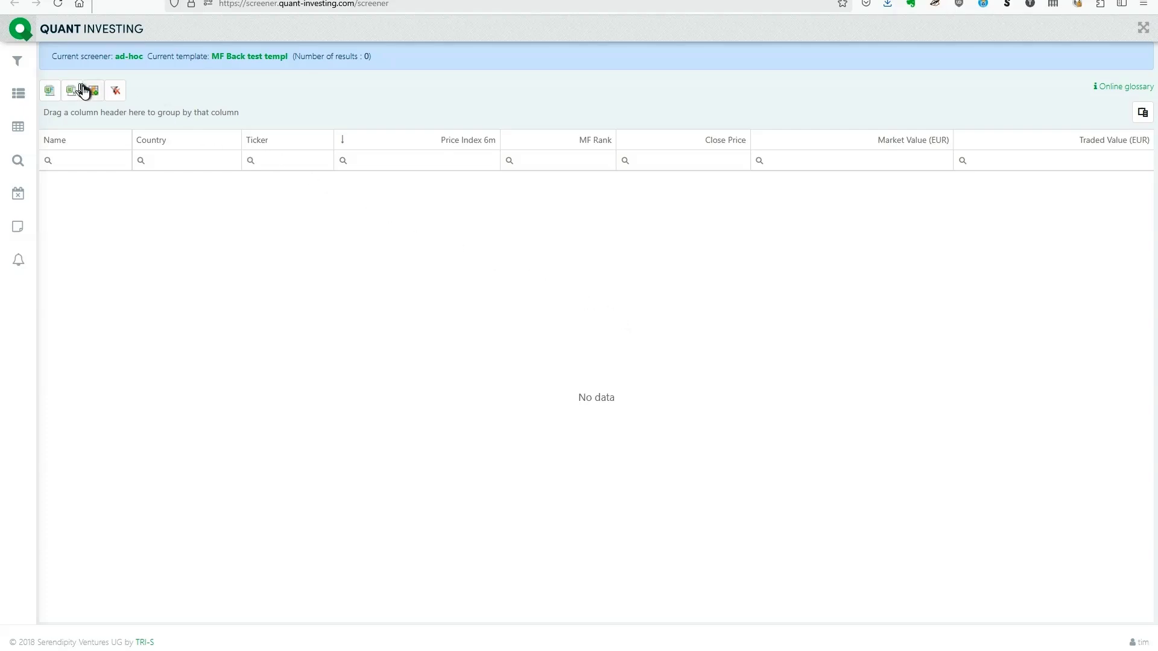
Step: Load the predefined Magic Formula Screen into the screener
click(18, 63)
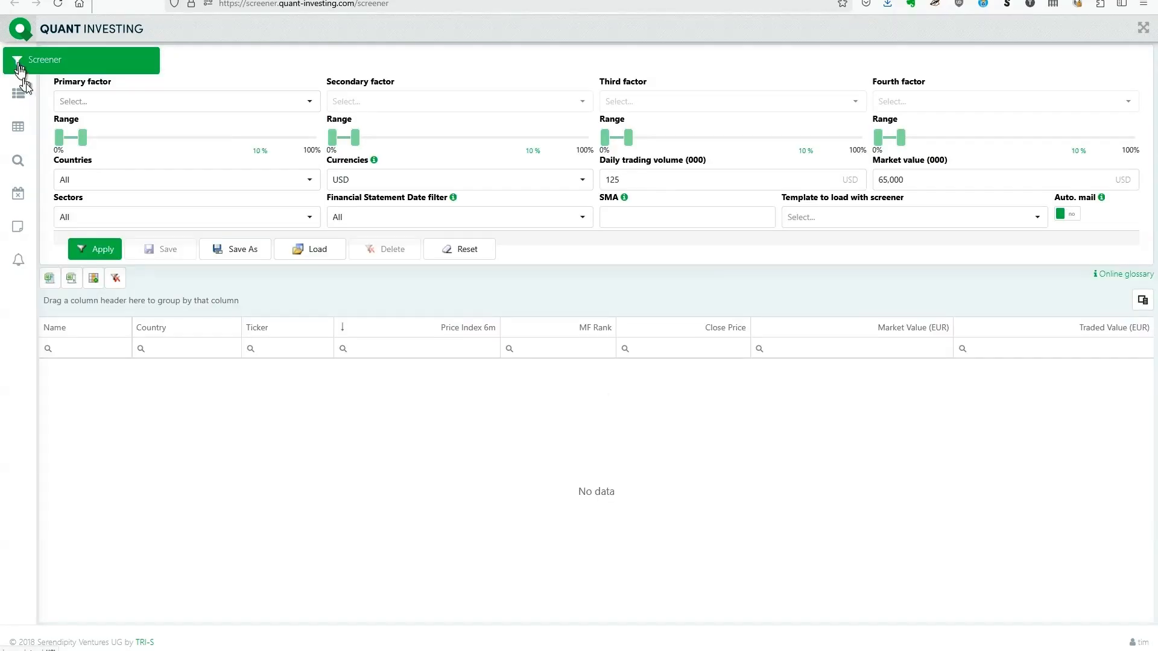
click(317, 254)
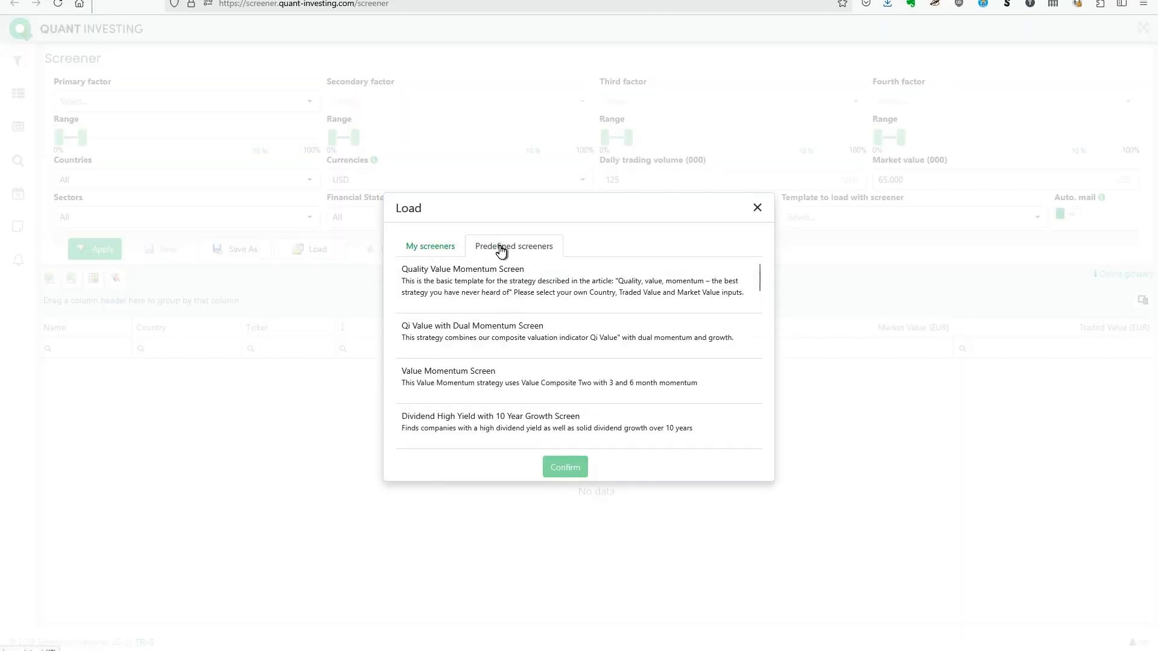
scroll(541, 308, down, 2)
scroll(540, 307, down, 5)
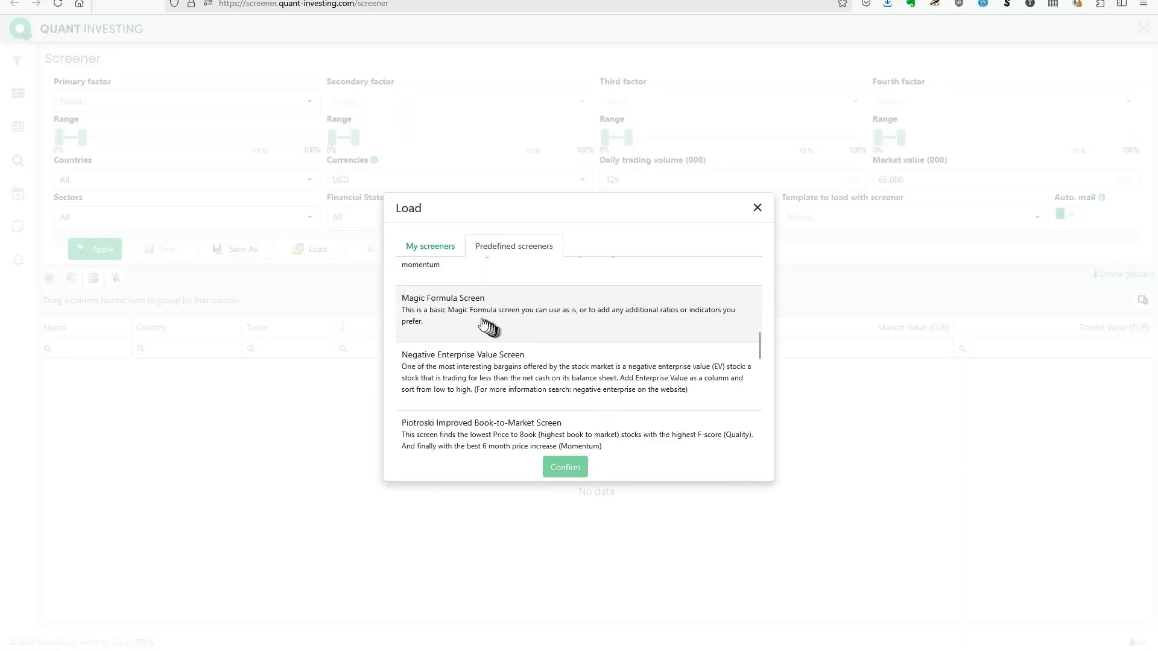
click(462, 314)
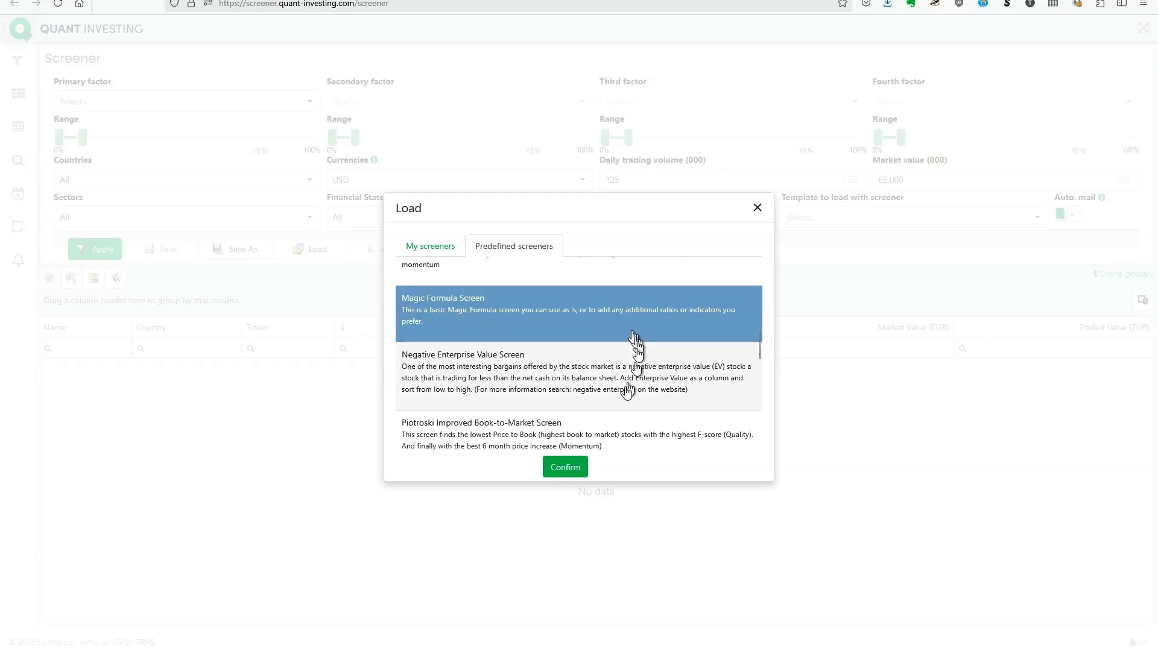
click(569, 468)
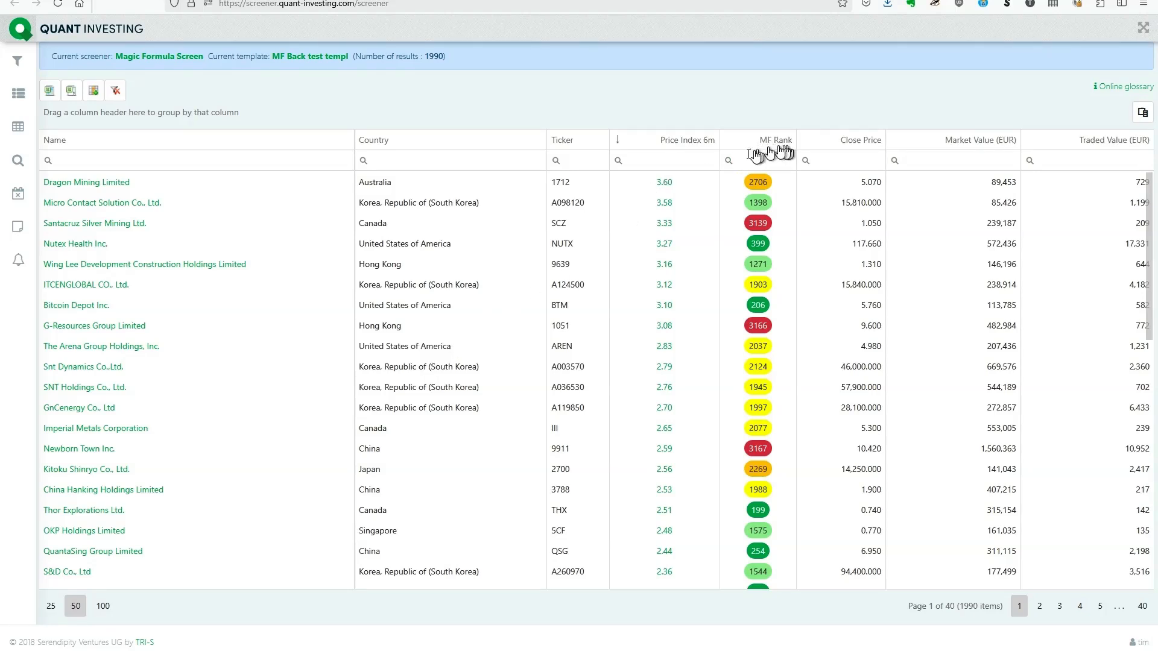
Step: Narrow the screener's countries to 21 of 41, keeping European markets and the United Arab Emirates and excluding Australia, Singapore, Taiwan and the United States
click(19, 68)
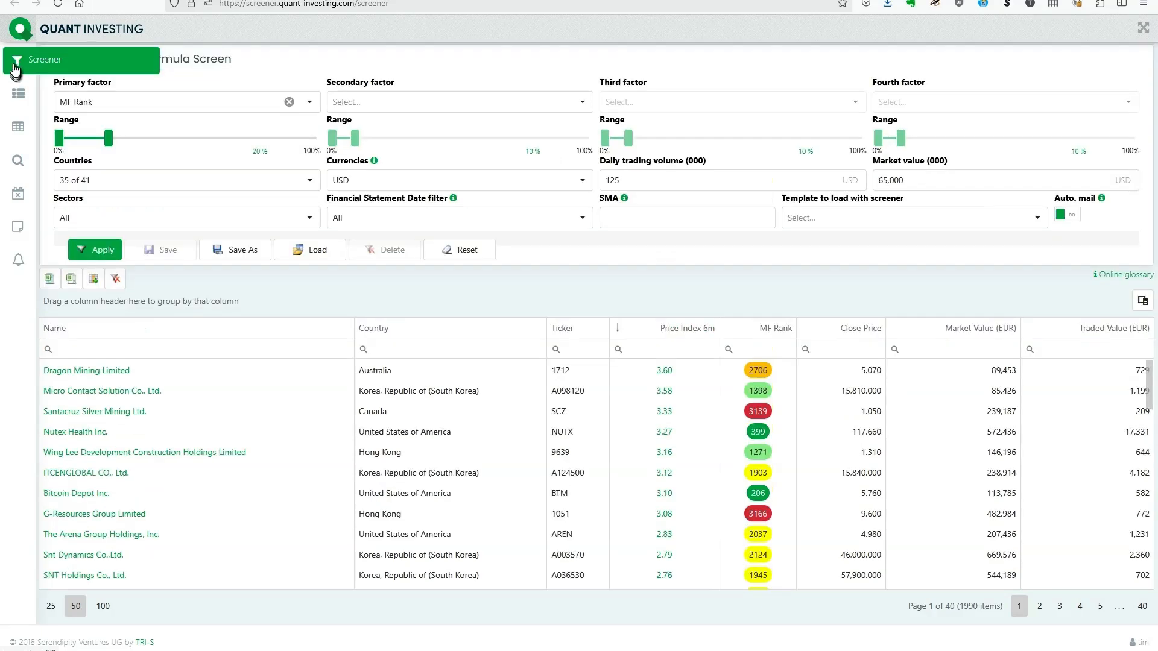
click(155, 183)
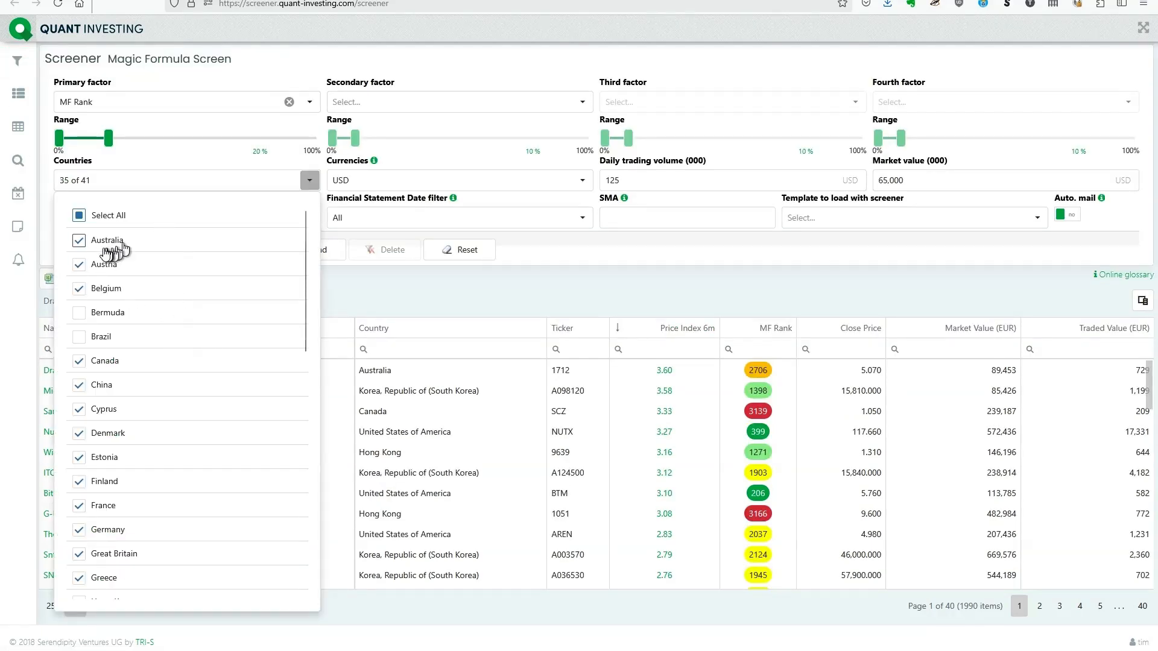
click(79, 242)
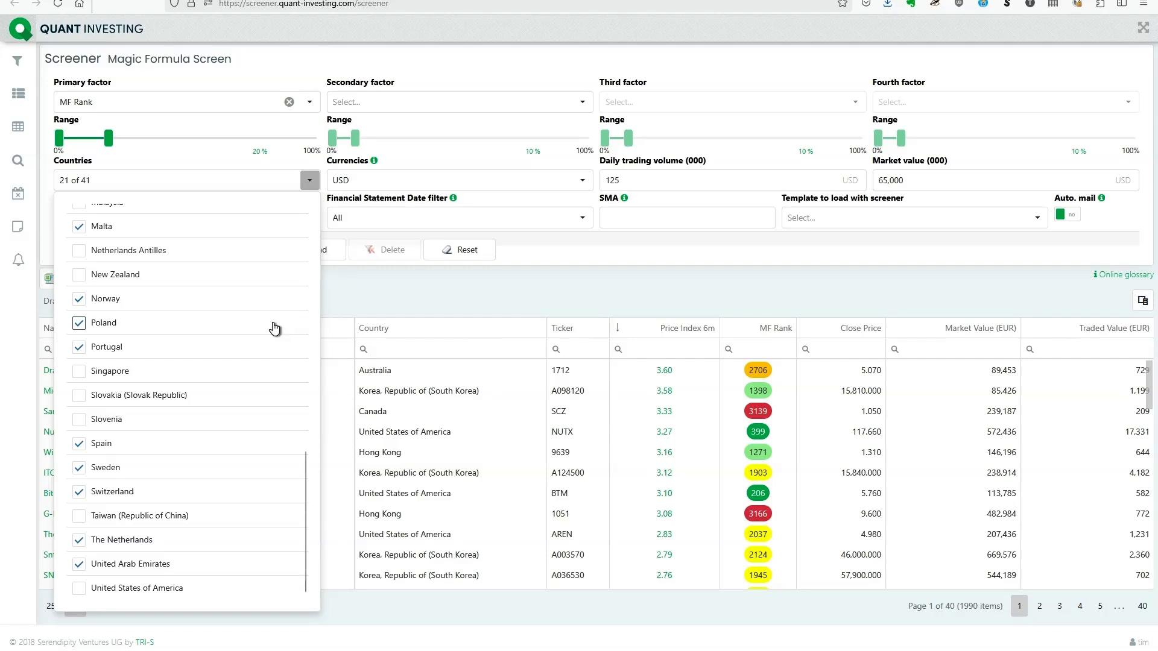
click(575, 250)
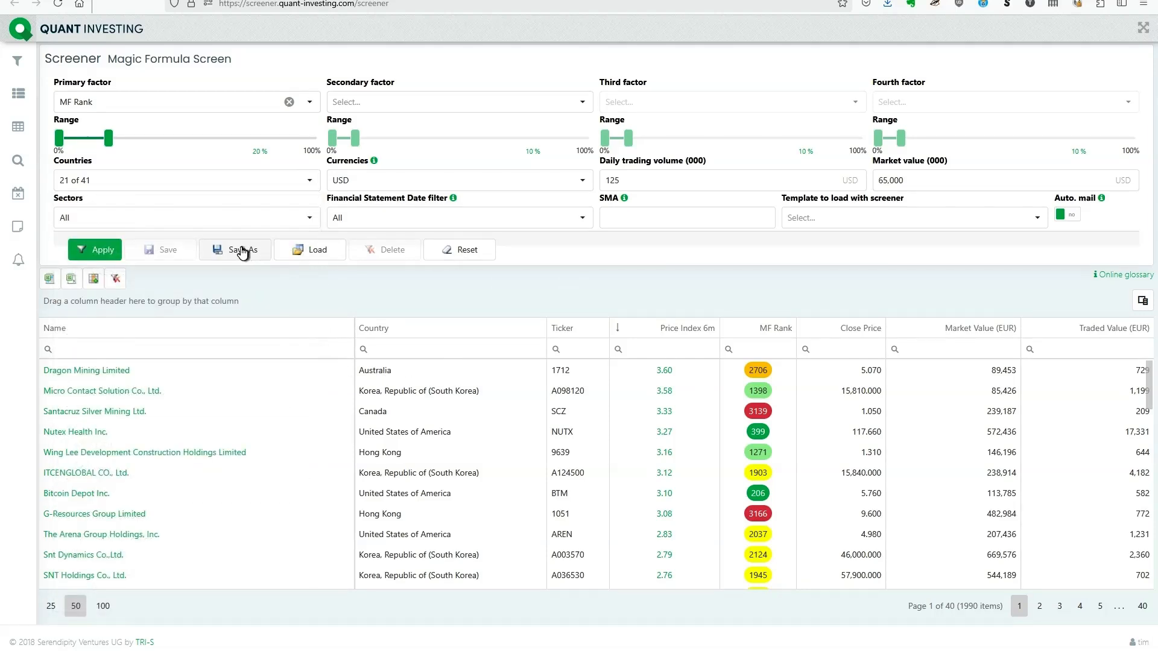
Step: Run the screener with all sectors included and sort the results by MF Rank in ascending order
click(307, 218)
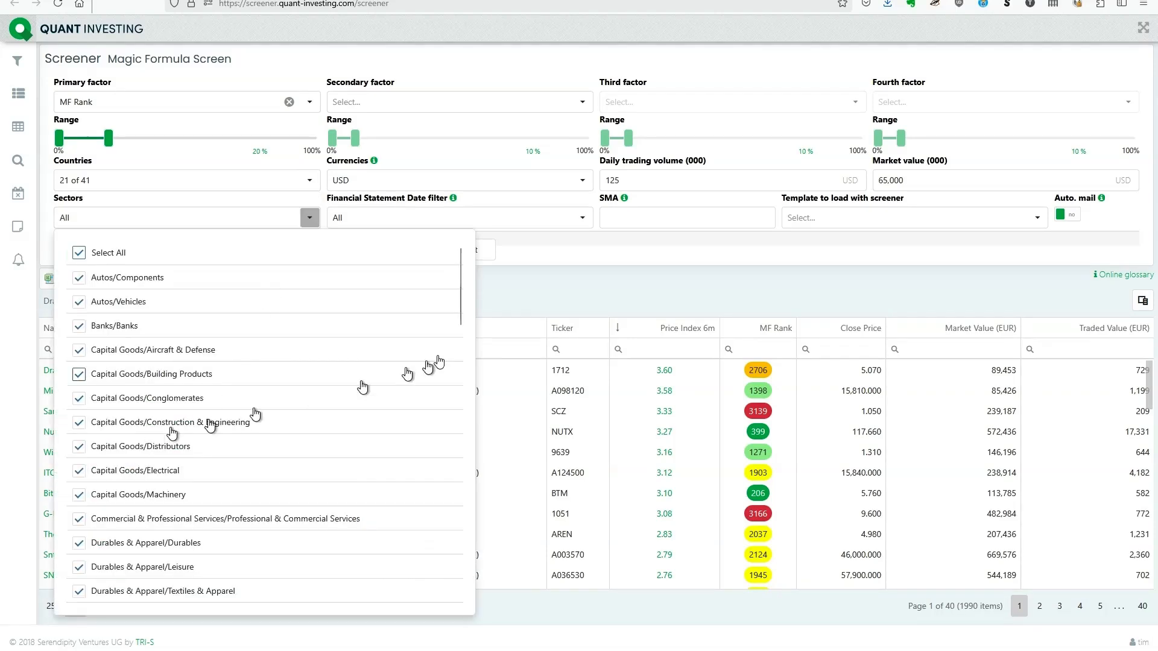
click(591, 258)
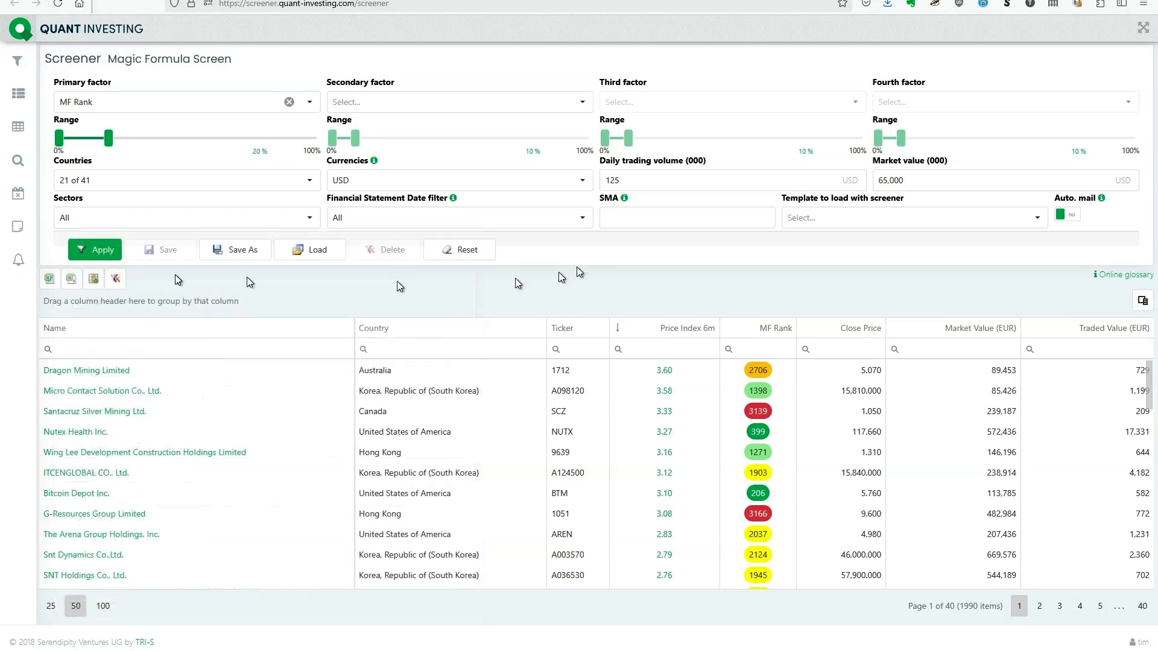
click(101, 264)
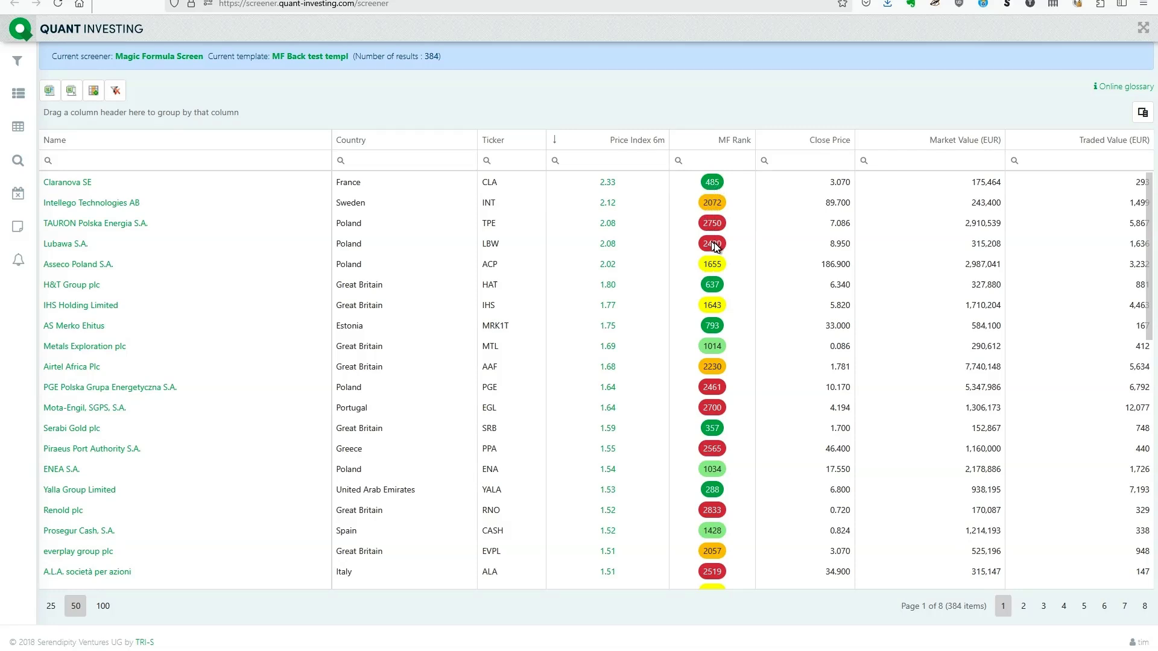
click(736, 146)
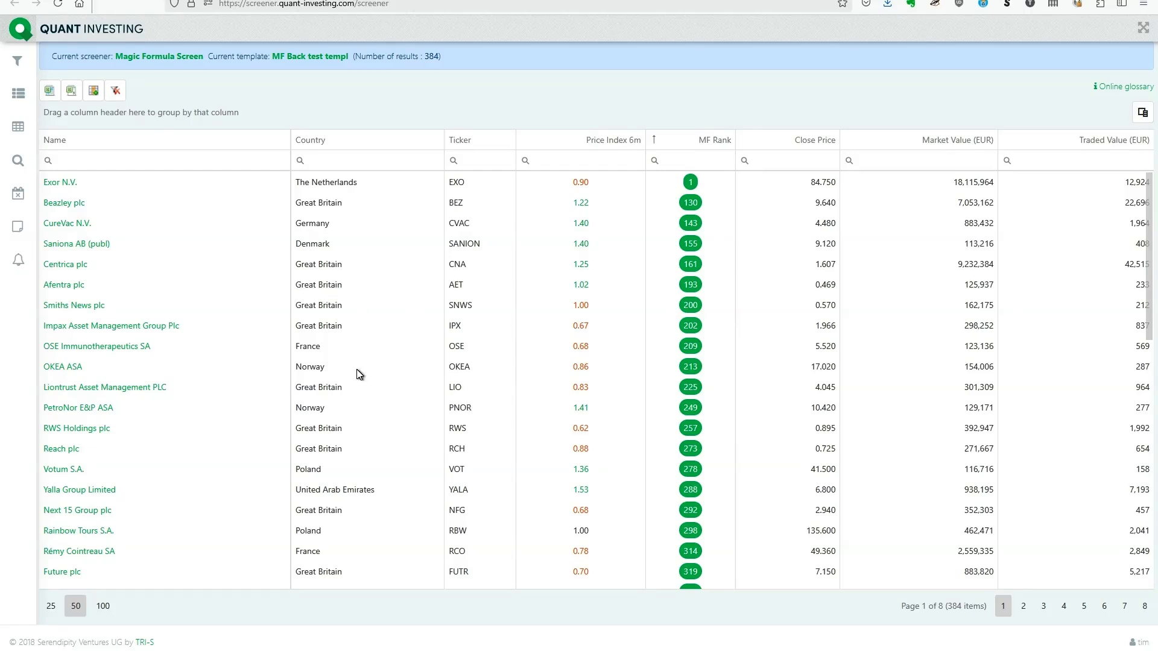
Step: Add Price Index 12m as the secondary factor with a range of 0 to 50% and apply the screener
click(17, 61)
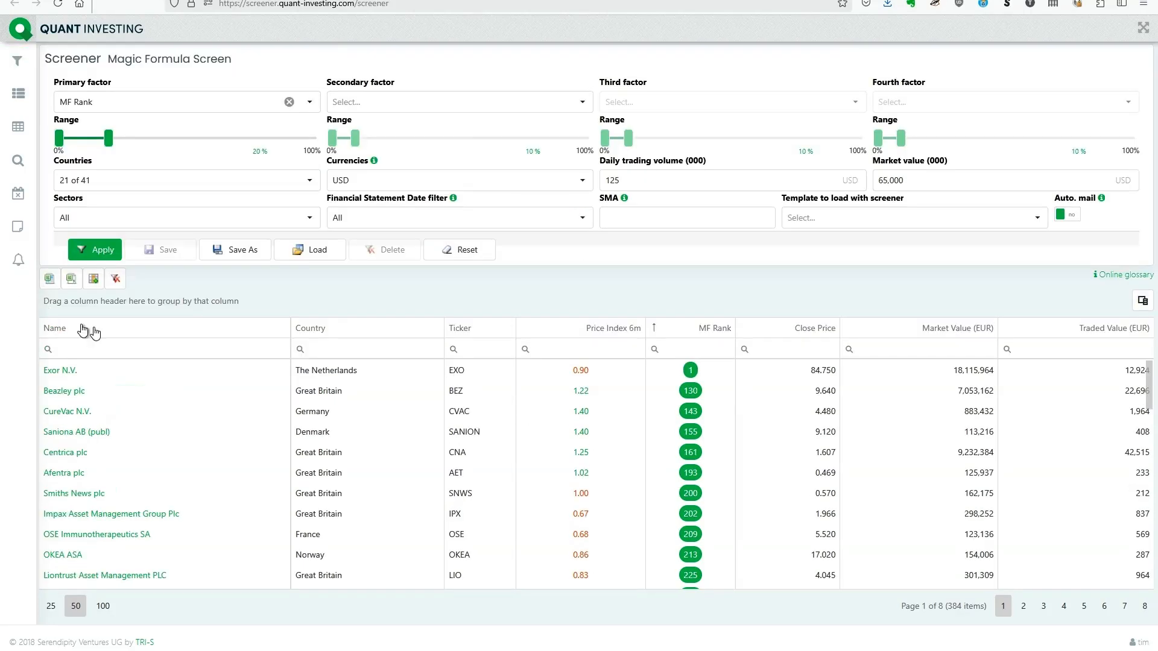
click(450, 108)
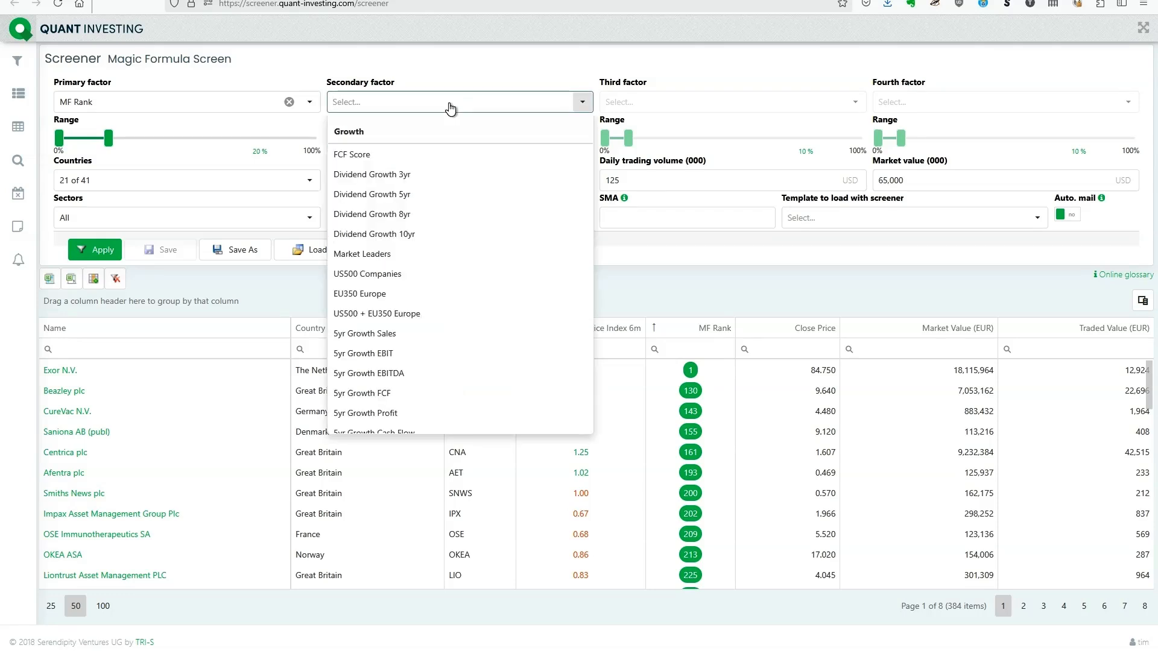
text(12)
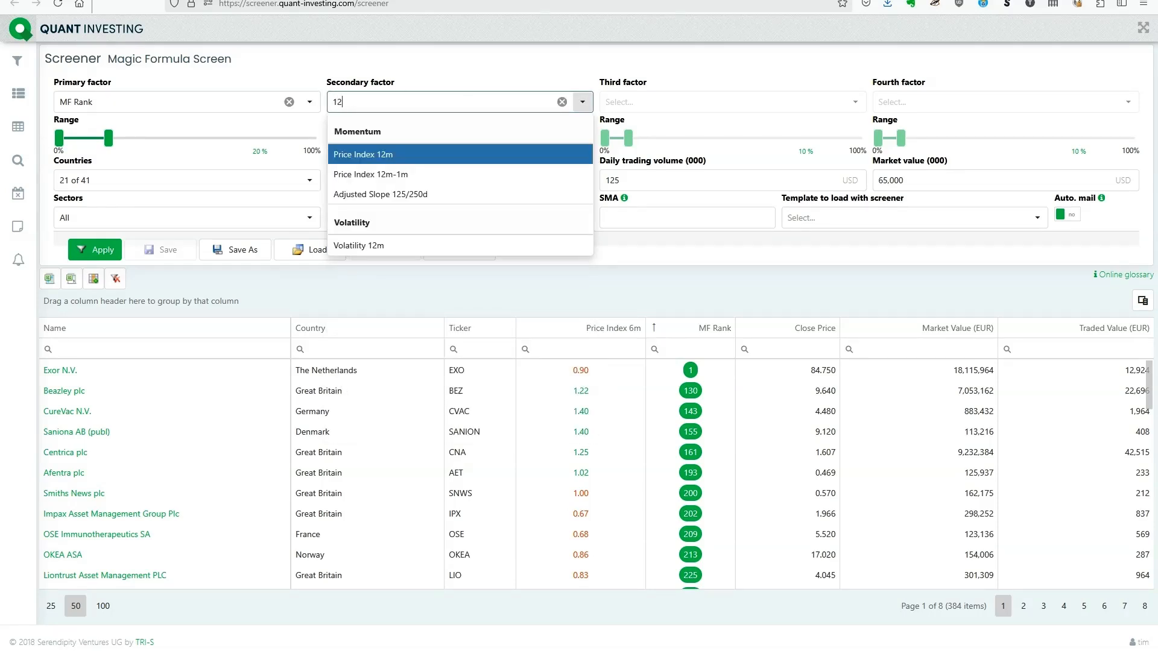
click(375, 156)
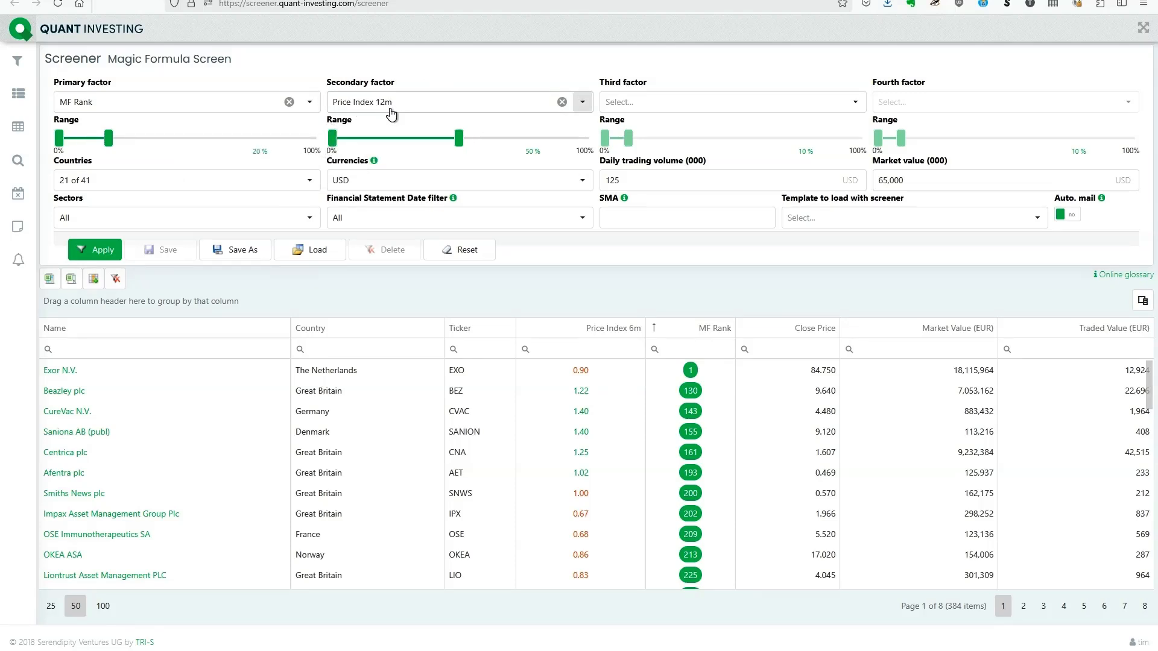
click(96, 250)
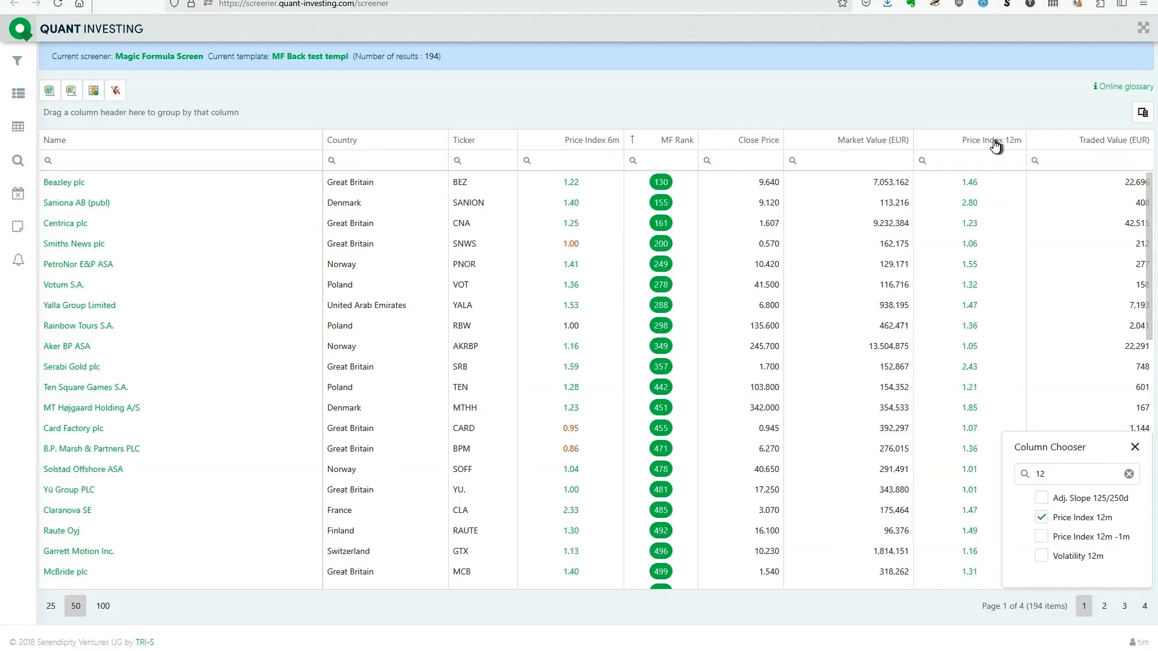
Step: Place a Price Index 12m column between Price Index 6m and MF Rank, and sort the results by it in descending order
drag(996, 141, 632, 156)
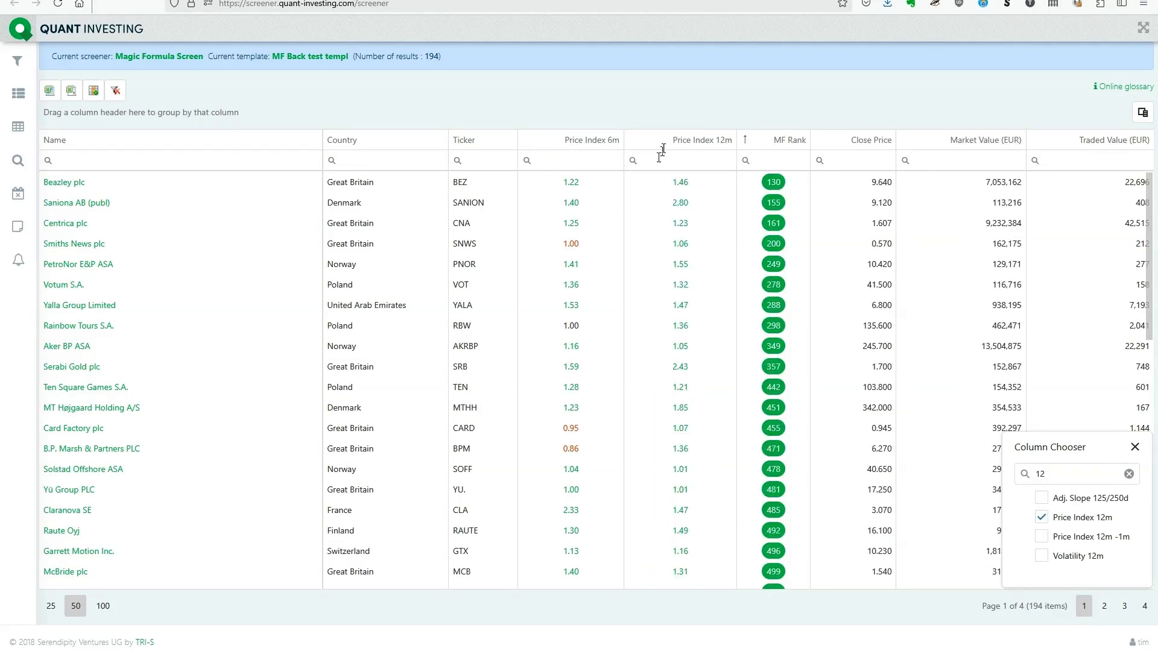
click(686, 143)
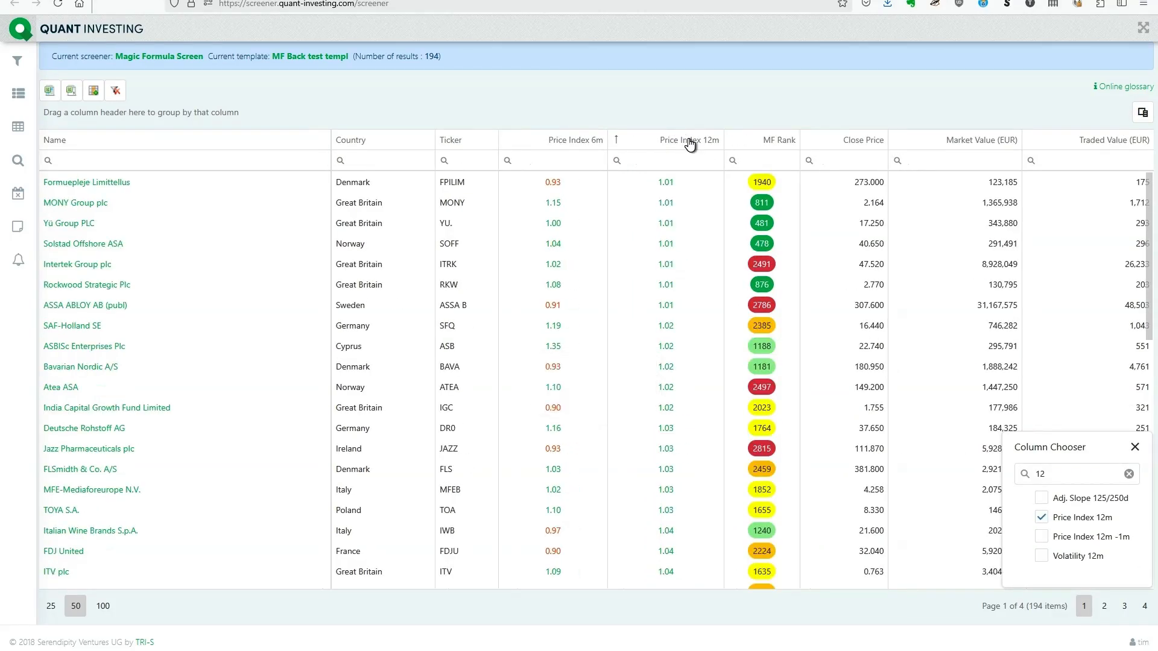
click(690, 145)
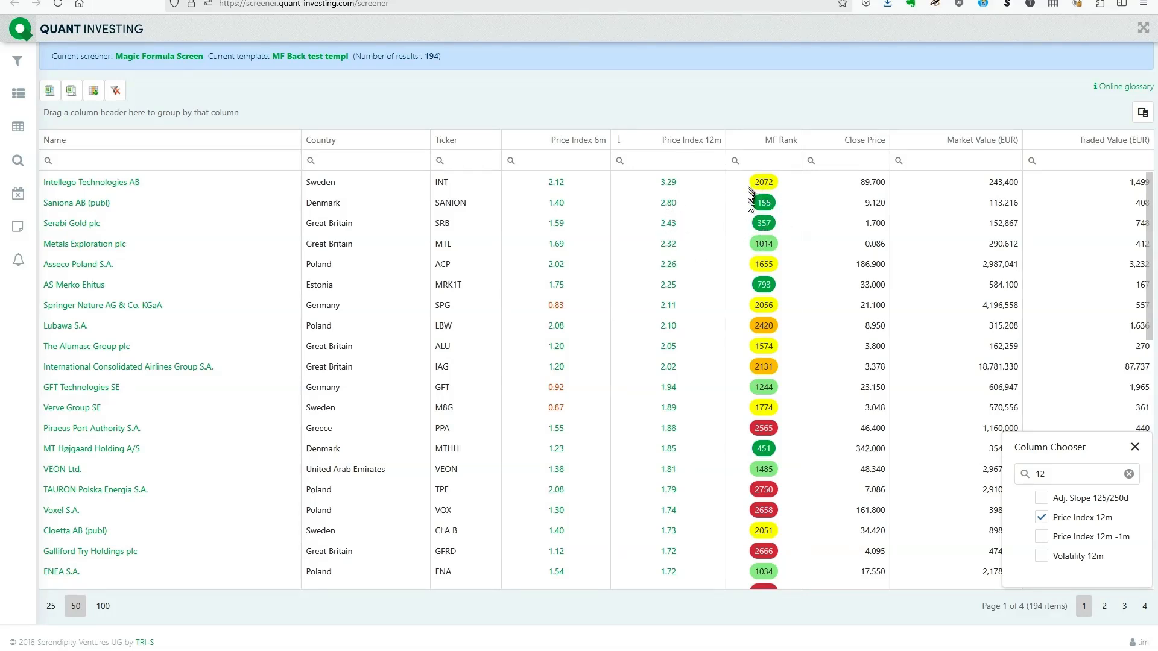
Step: Filter the results to companies with an MF Rank less than 999
click(768, 161)
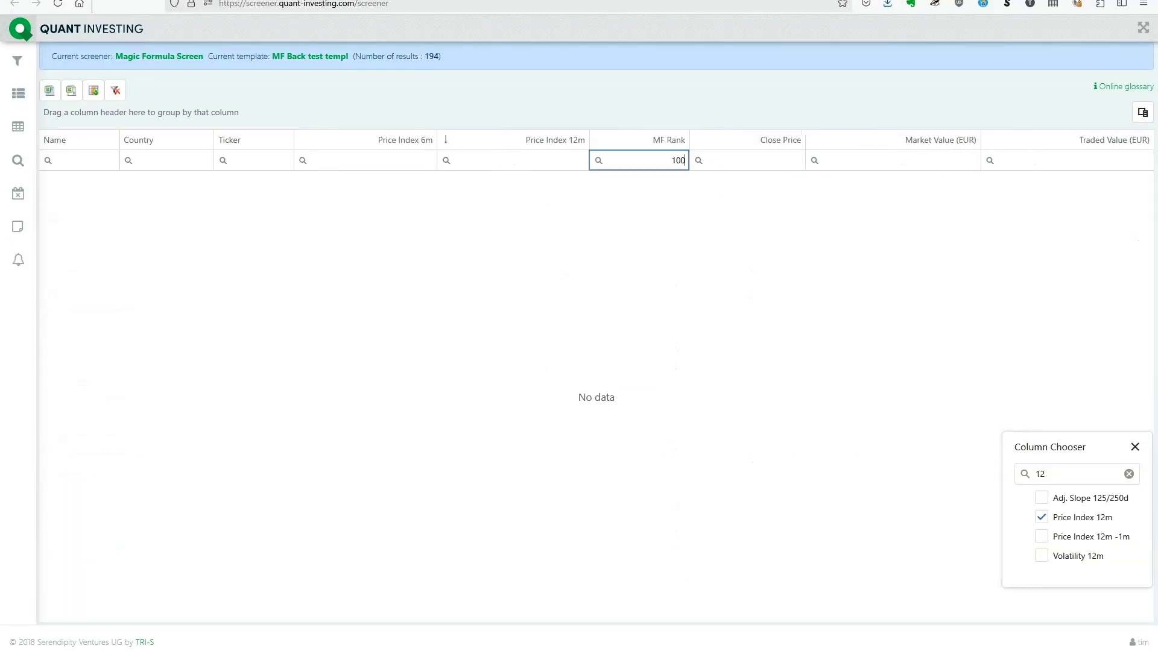
scroll(646, 164, down, 1)
click(596, 160)
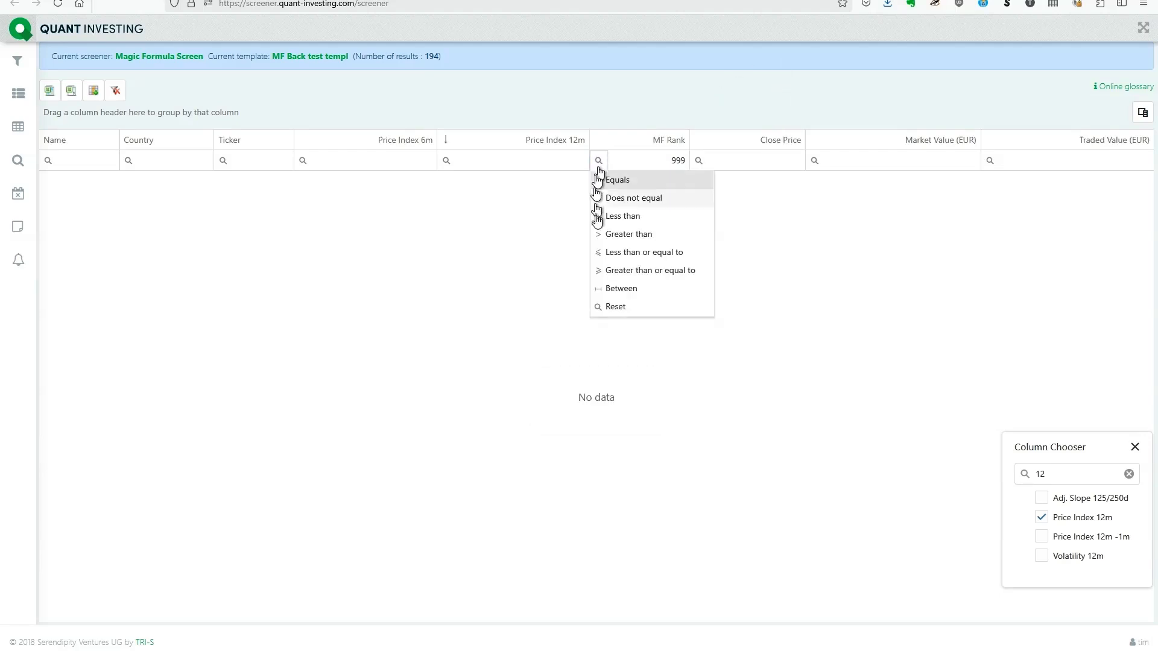
click(609, 217)
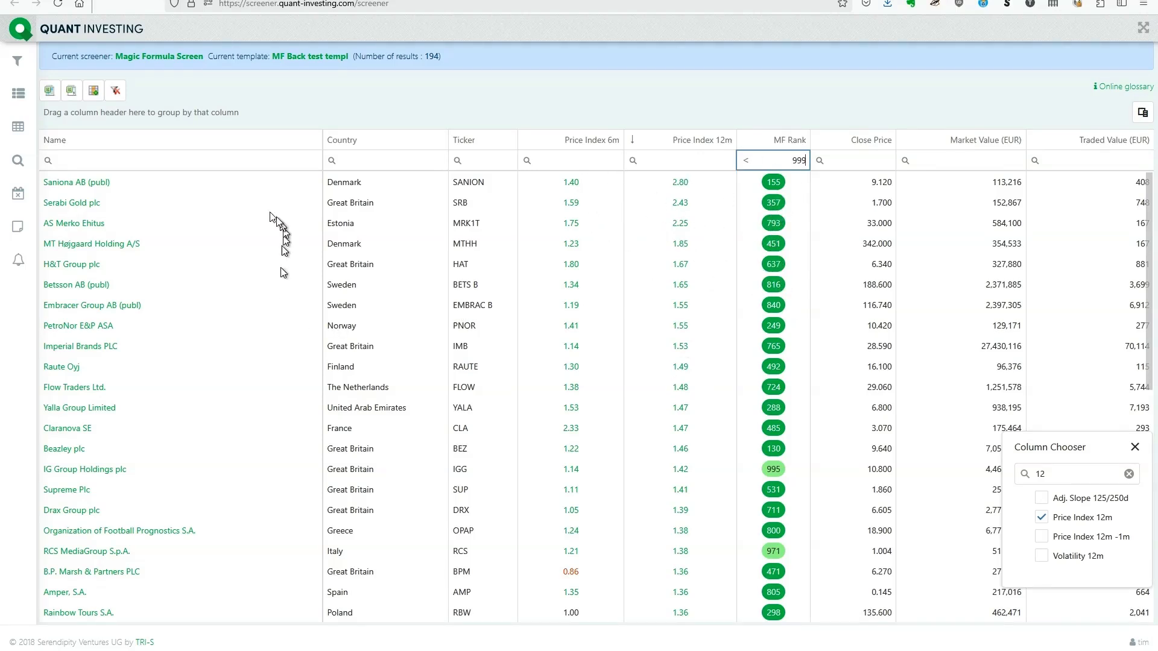
Step: Examine the detail page of Saniona AB (publ) with the Column Chooser closed, and return to the results list
scroll(165, 302, down, 4)
scroll(167, 306, up, 4)
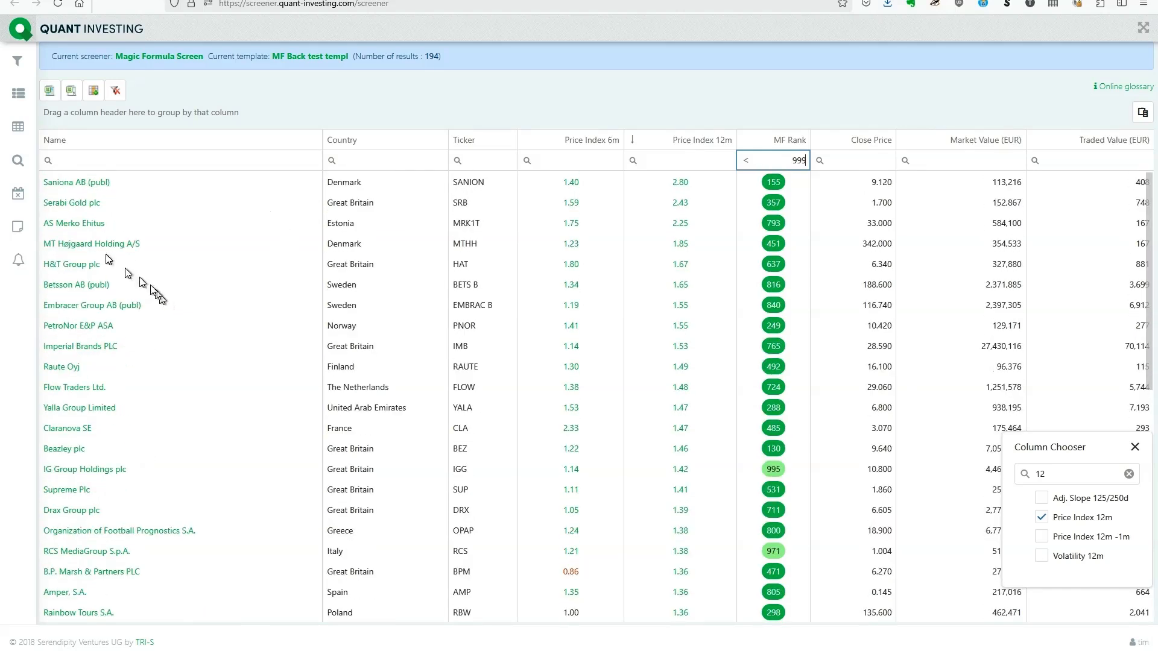
click(60, 183)
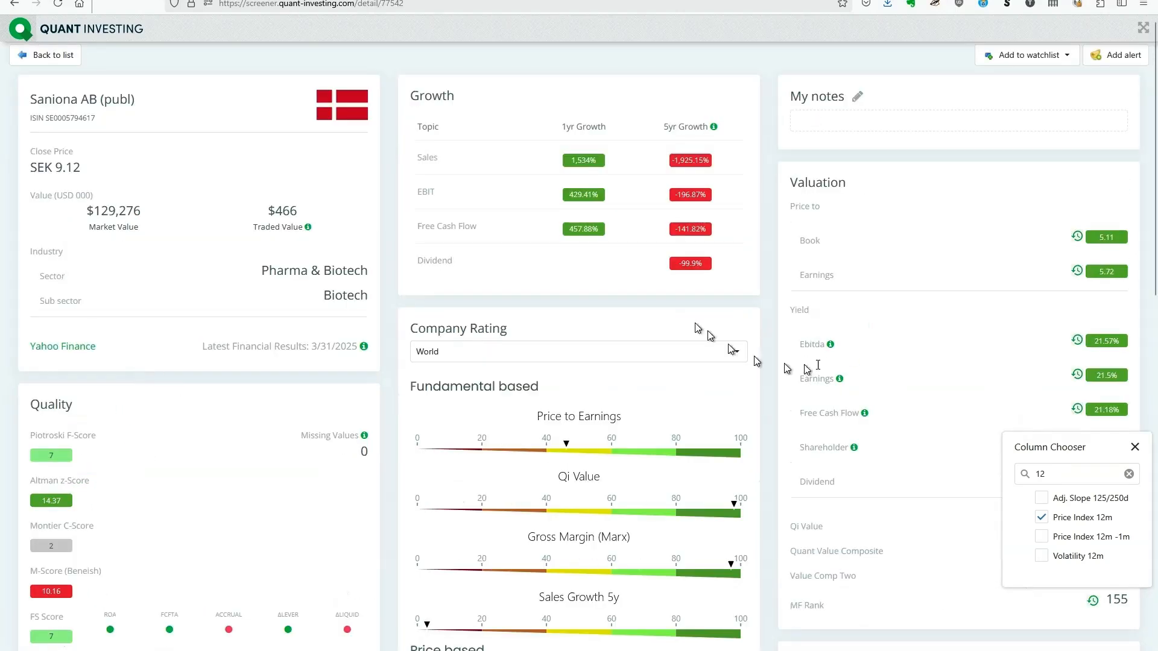
click(1135, 447)
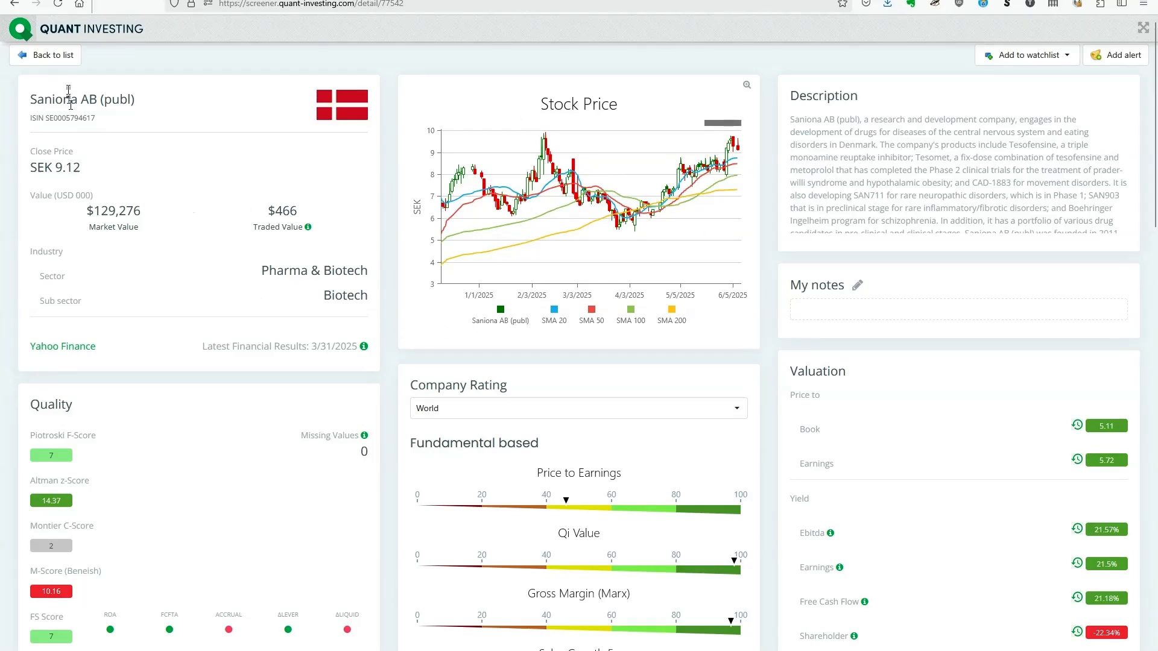
click(55, 57)
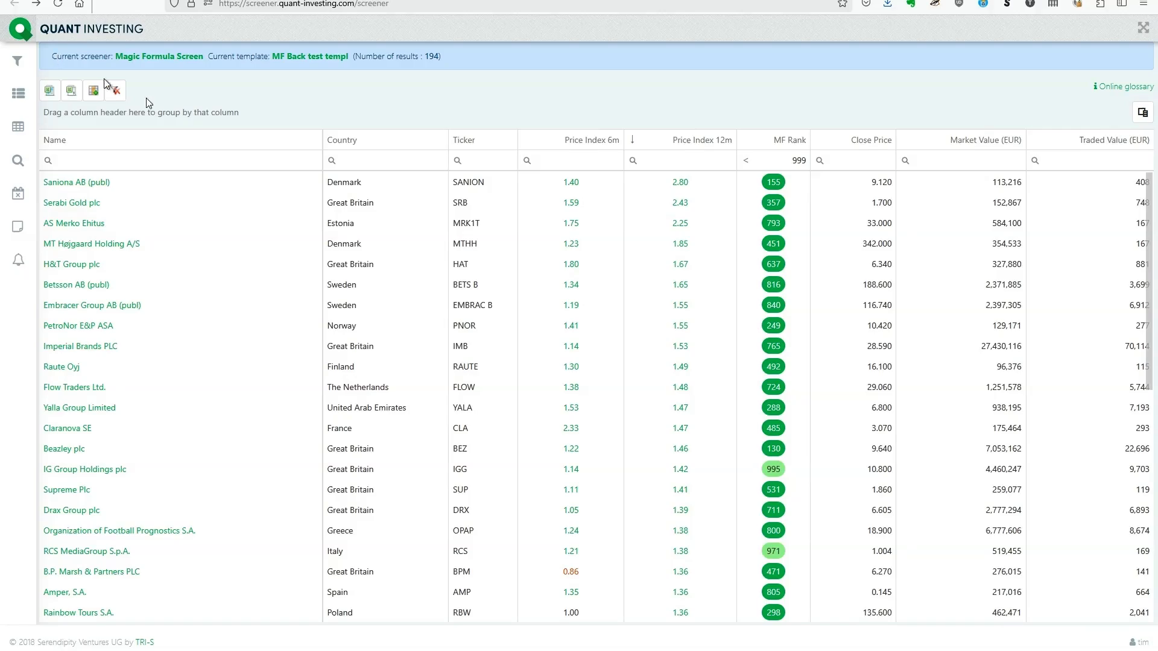